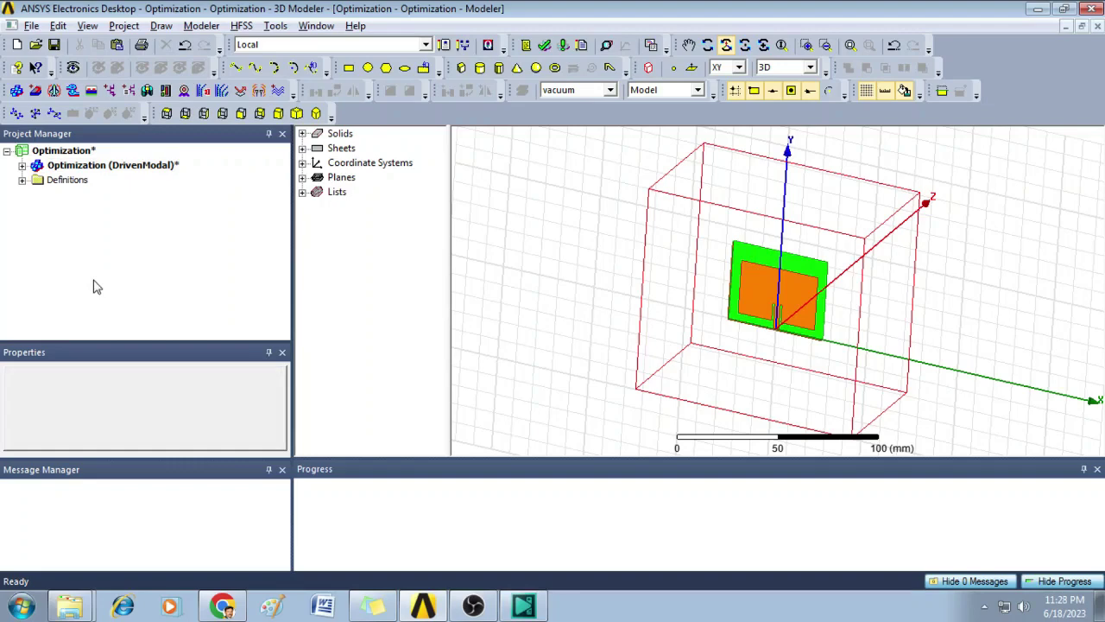
- In Project Variables' Optimization view, include $Lp, exclude $Wf, and apply the changes
left_click(124, 25)
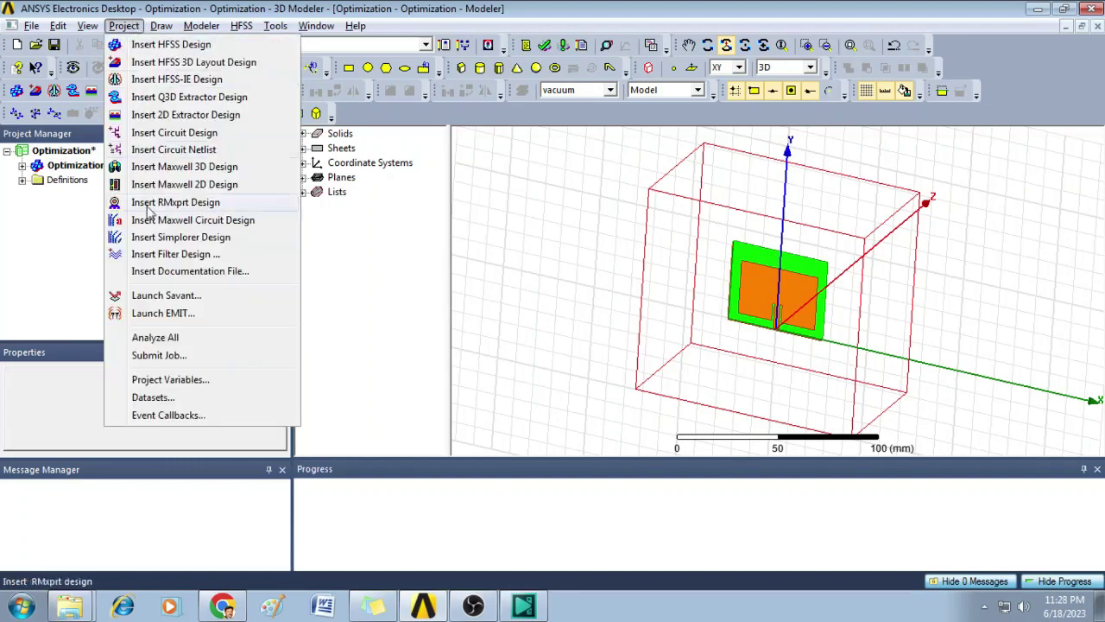
left_click(170, 379)
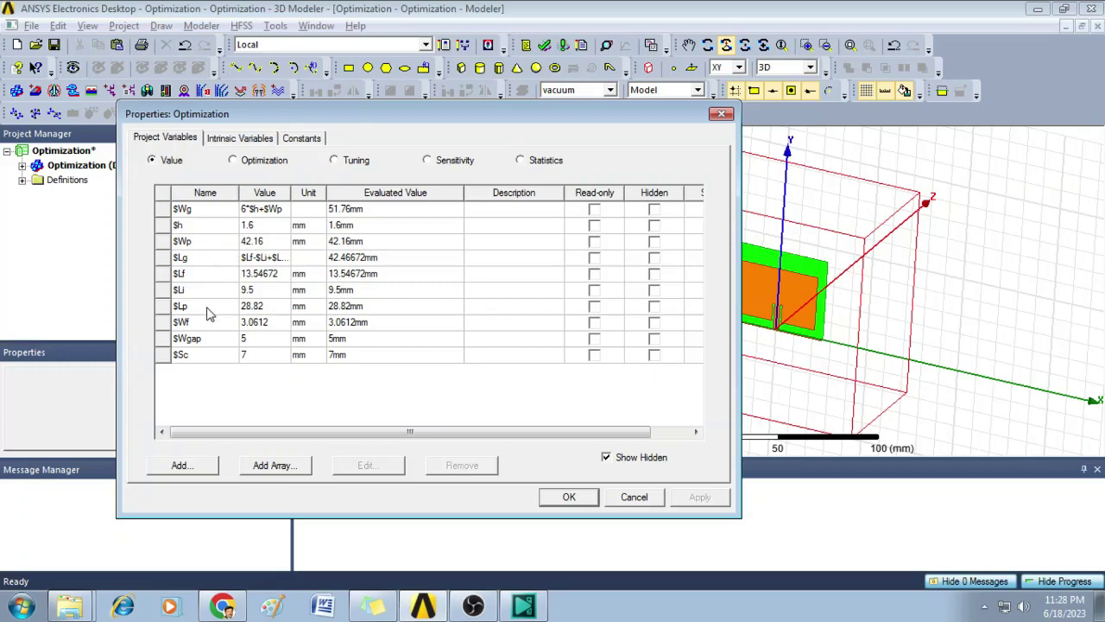
left_click(232, 161)
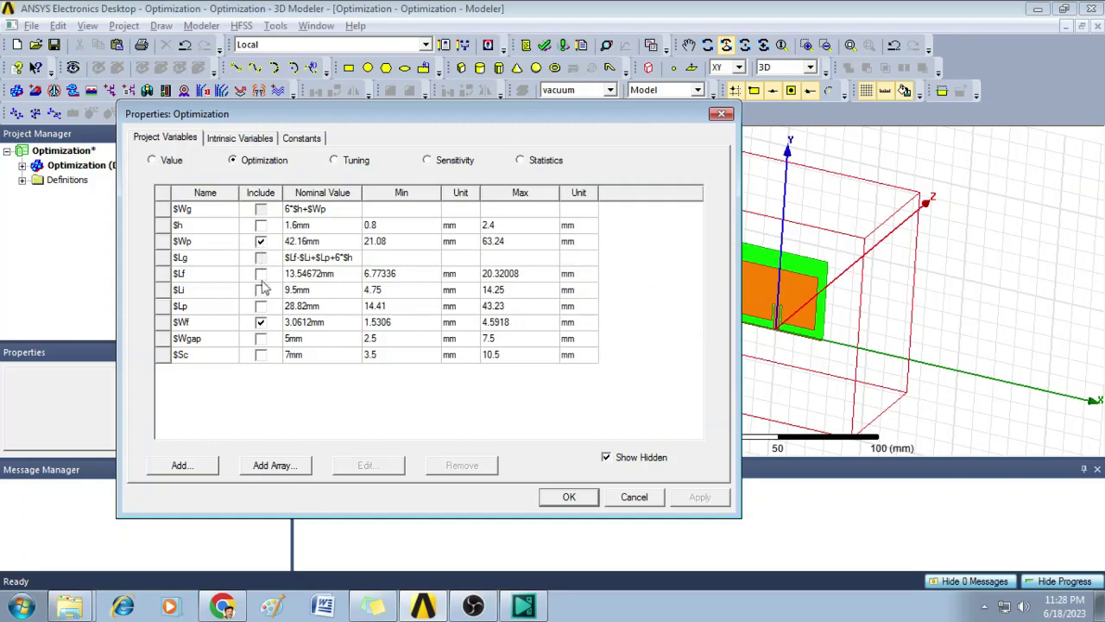
left_click(261, 308)
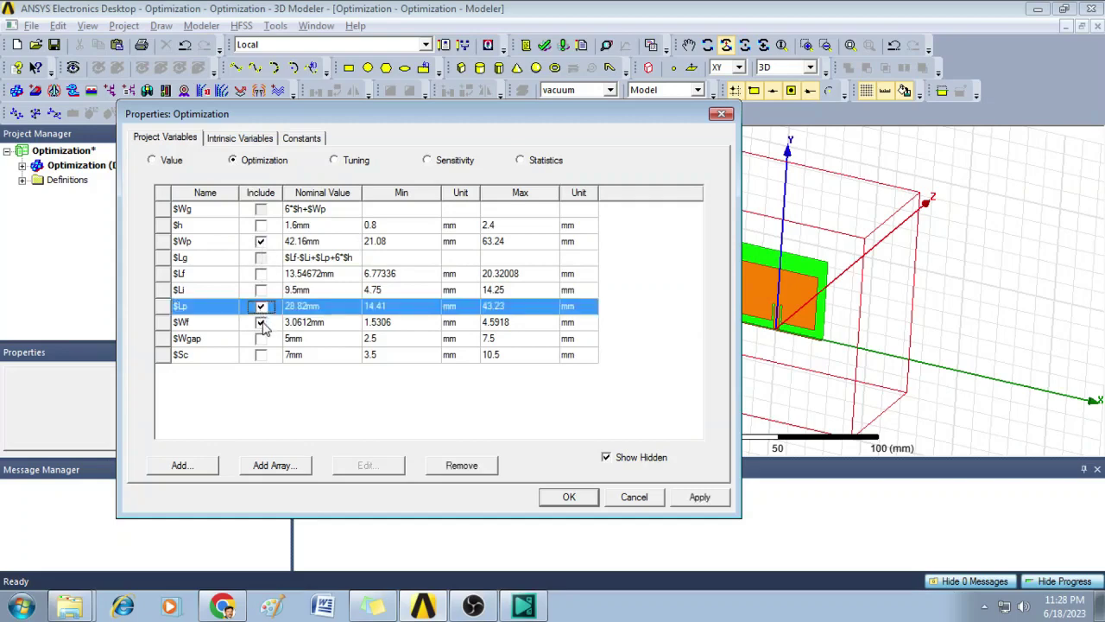
left_click(260, 322)
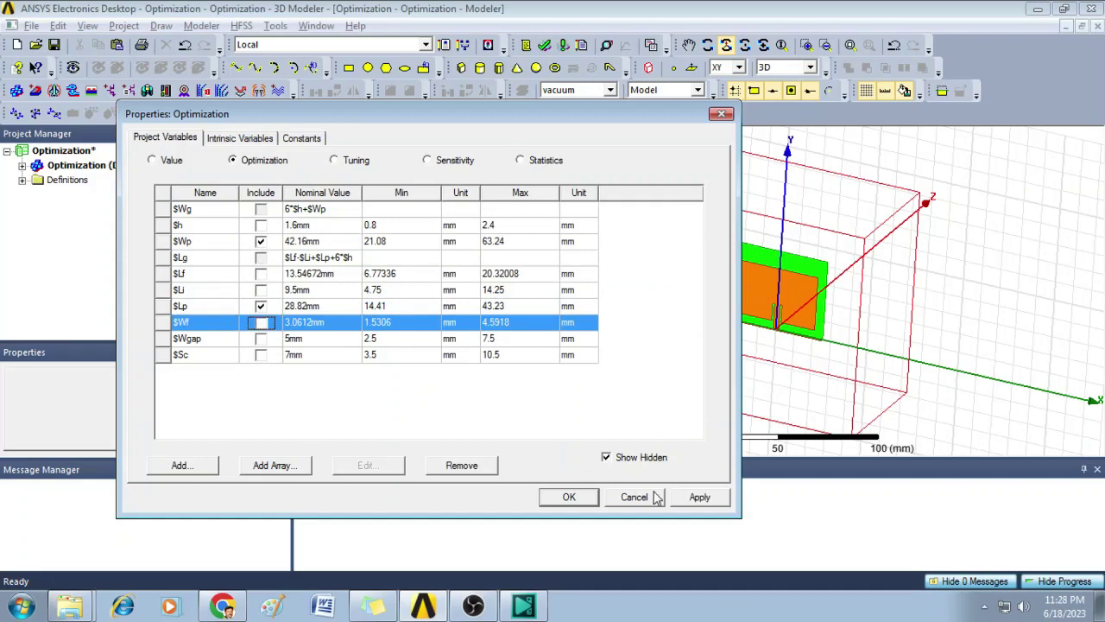
left_click(686, 503)
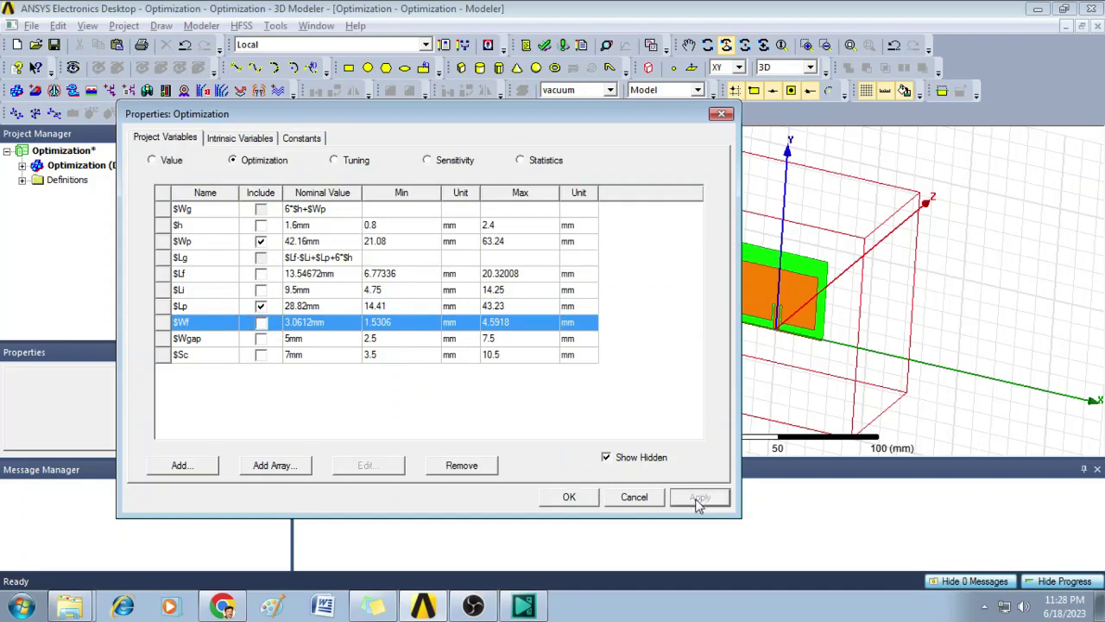
- Add an Optimetrics optimization setup, keeping the Quasi Newton (Gradient) optimizer
left_click(569, 497)
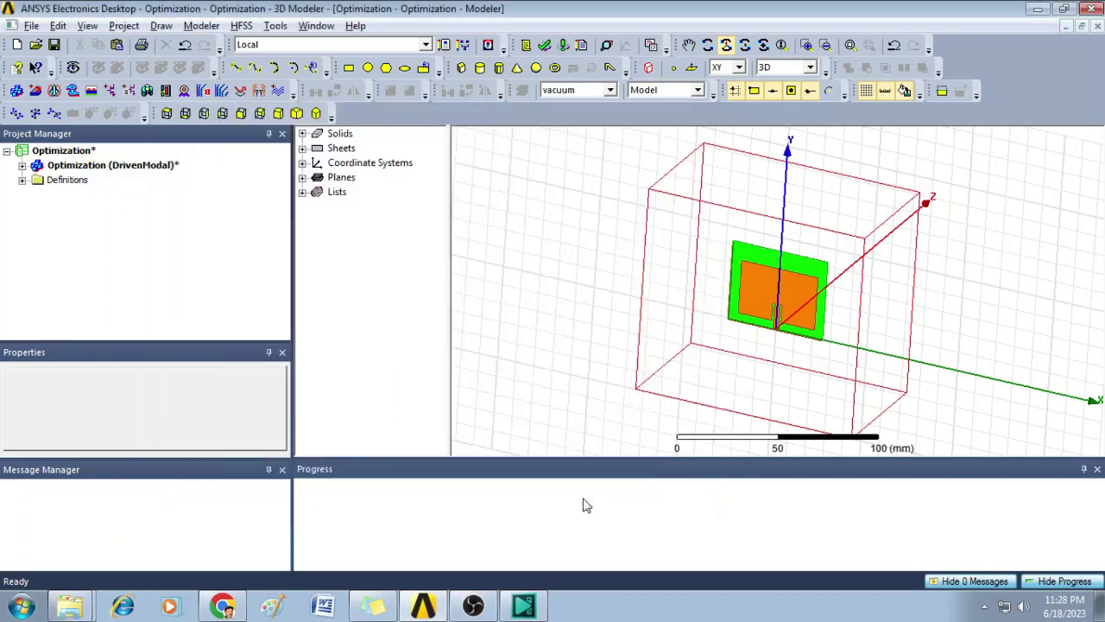
right_click(91, 297)
mouse_move(128, 330)
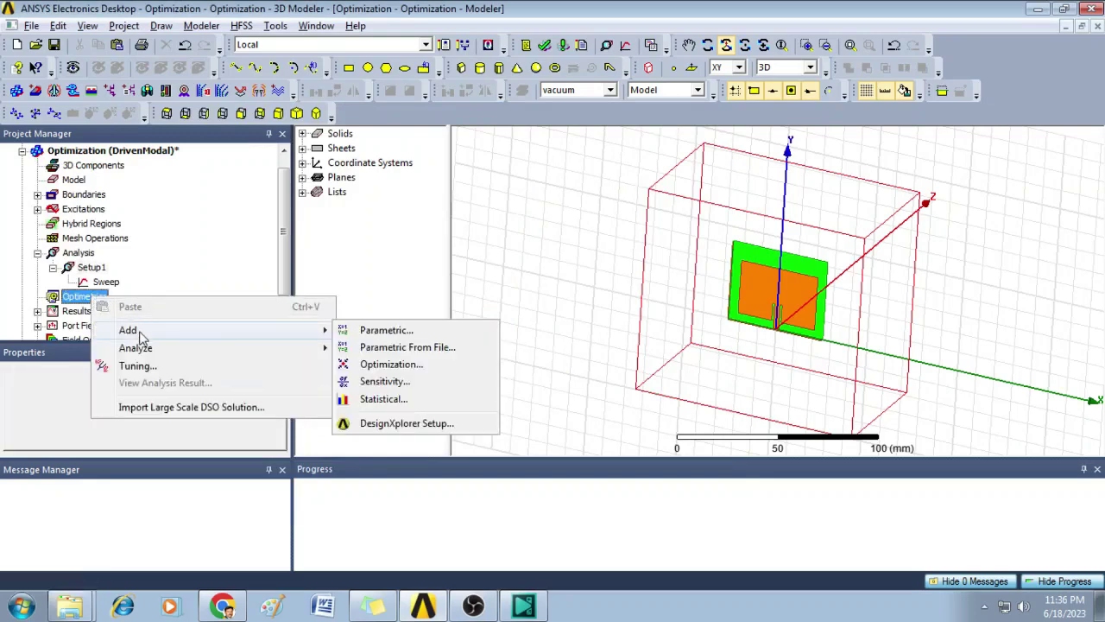
left_click(369, 366)
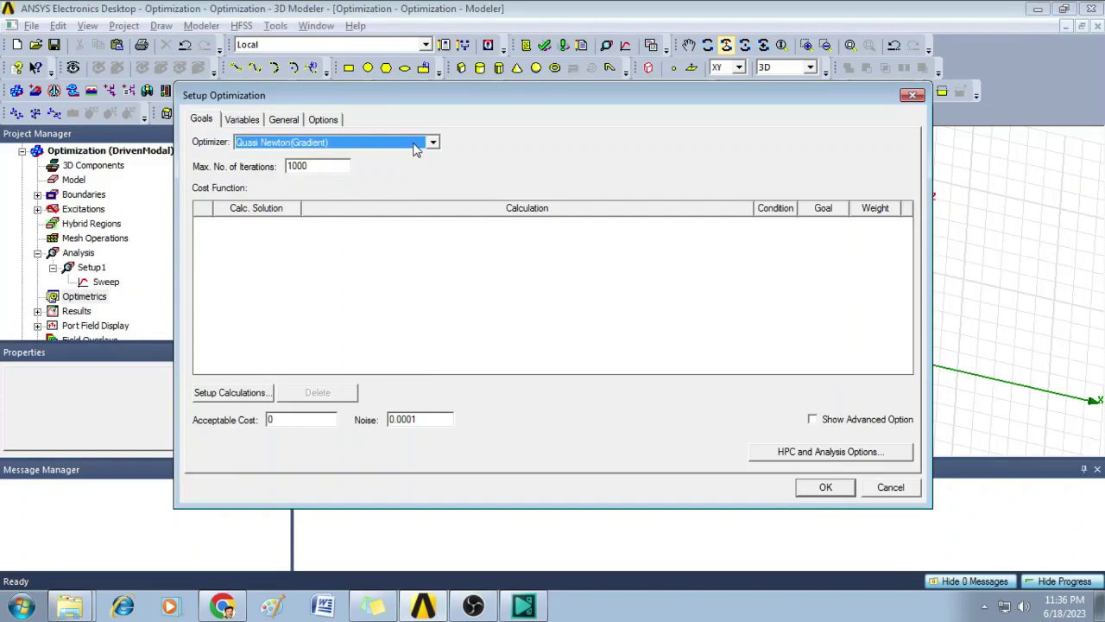
left_click(432, 144)
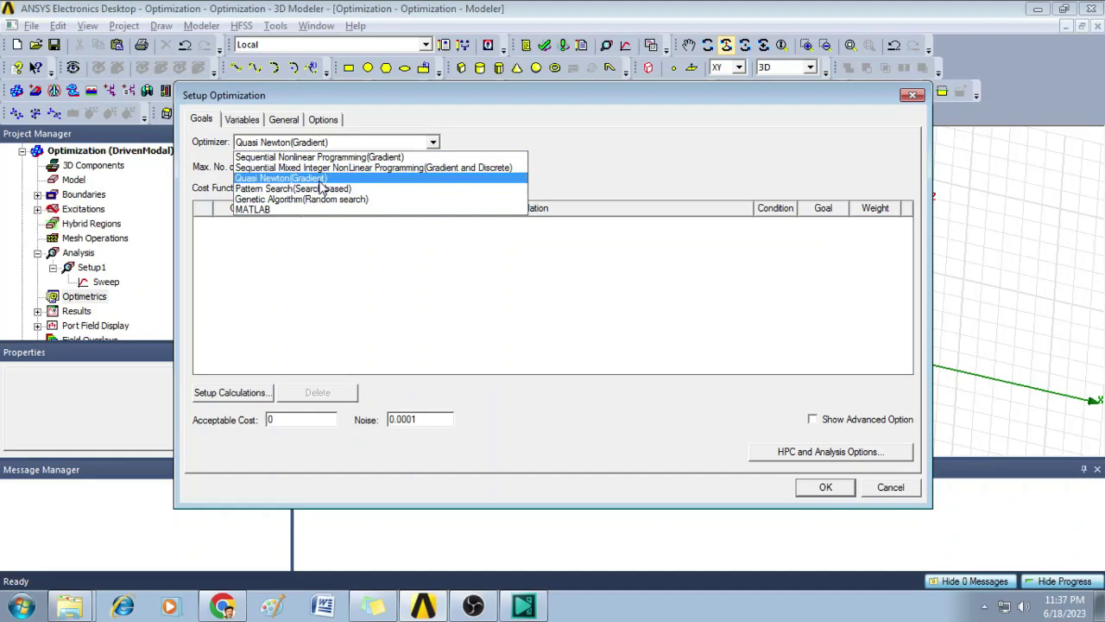
left_click(319, 182)
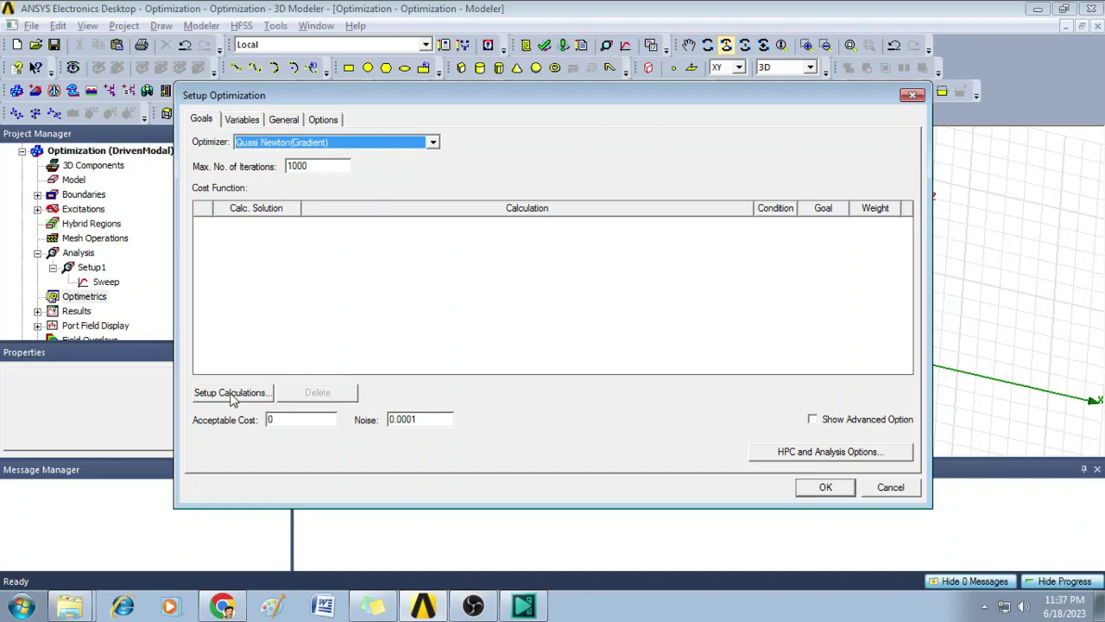
- Add a dB(S(1,1)) calculation over 2–3 GHz as the optimization cost function
left_click(232, 395)
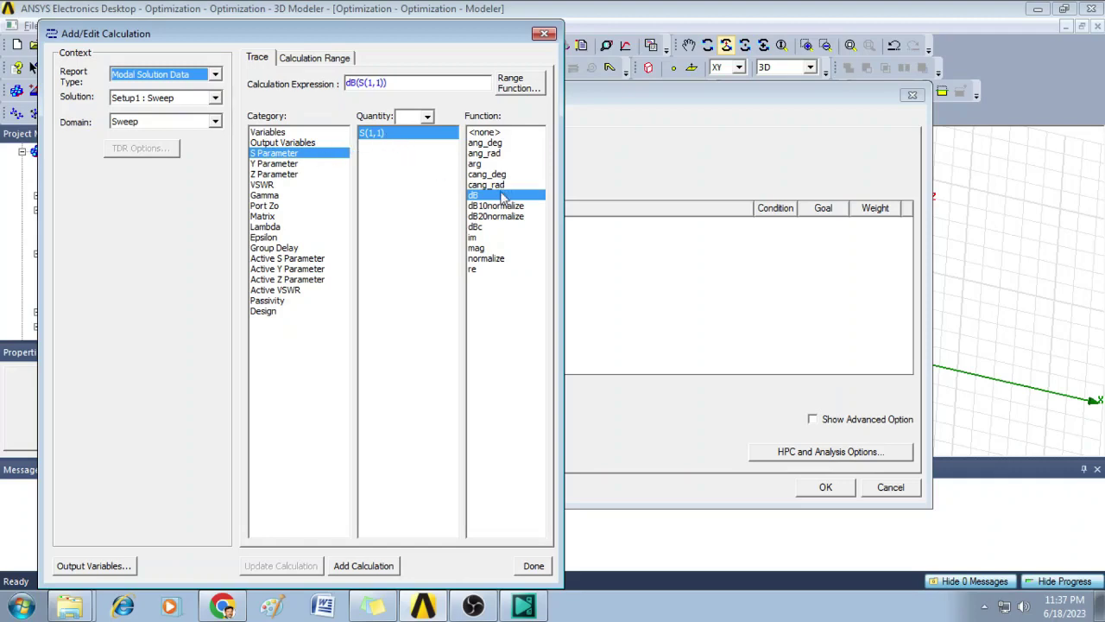
left_click(363, 566)
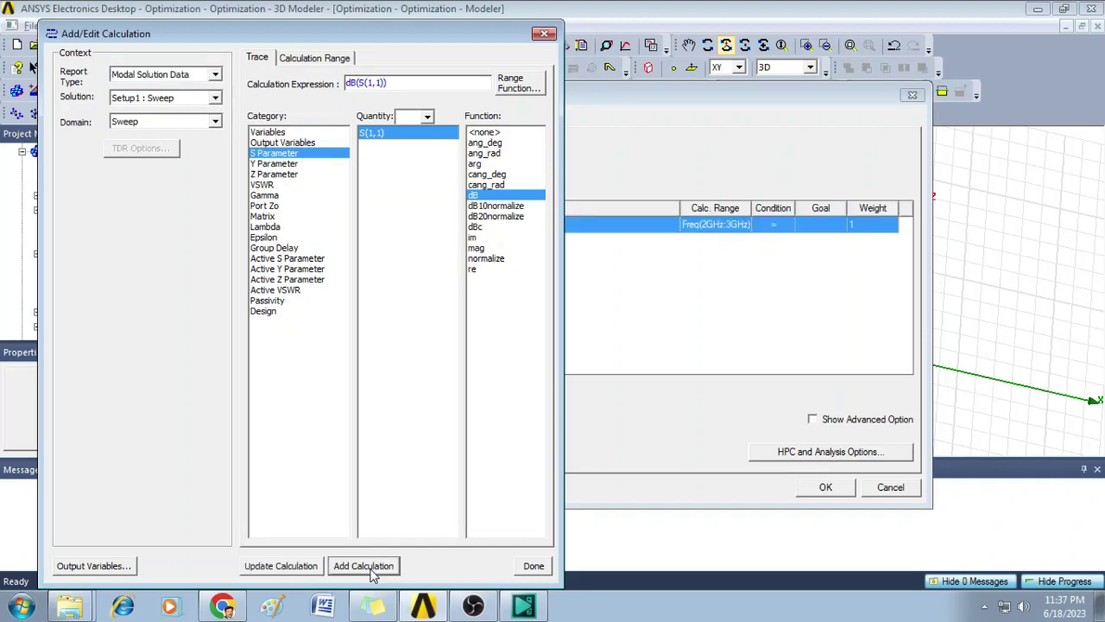
left_click(533, 566)
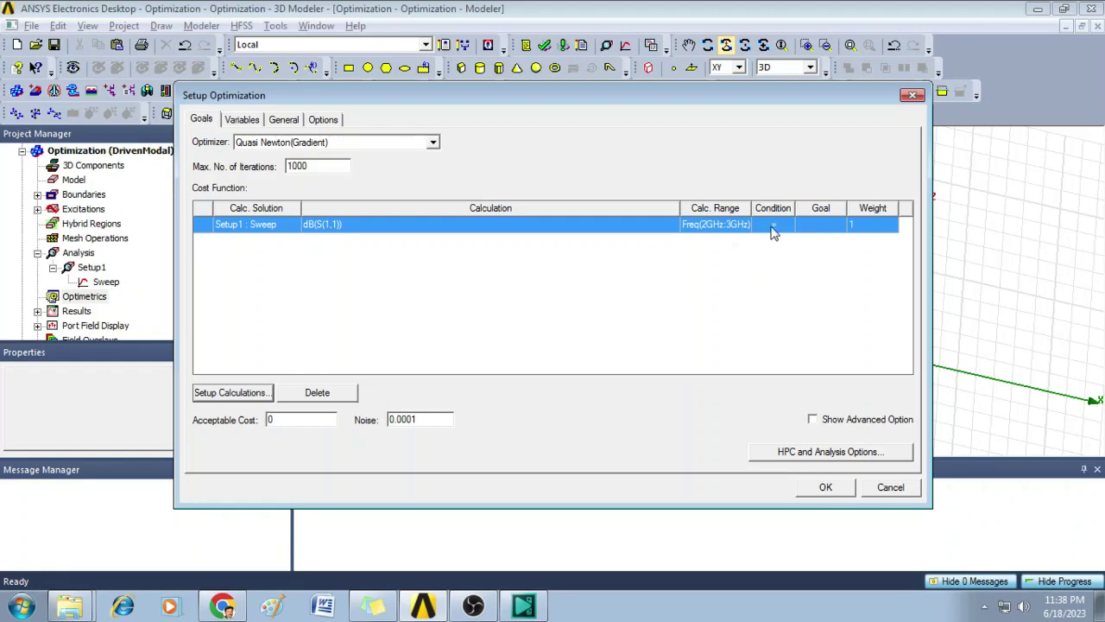
- Set the cost-function goal to dB(S(1,1)) <= -20
left_click(773, 227)
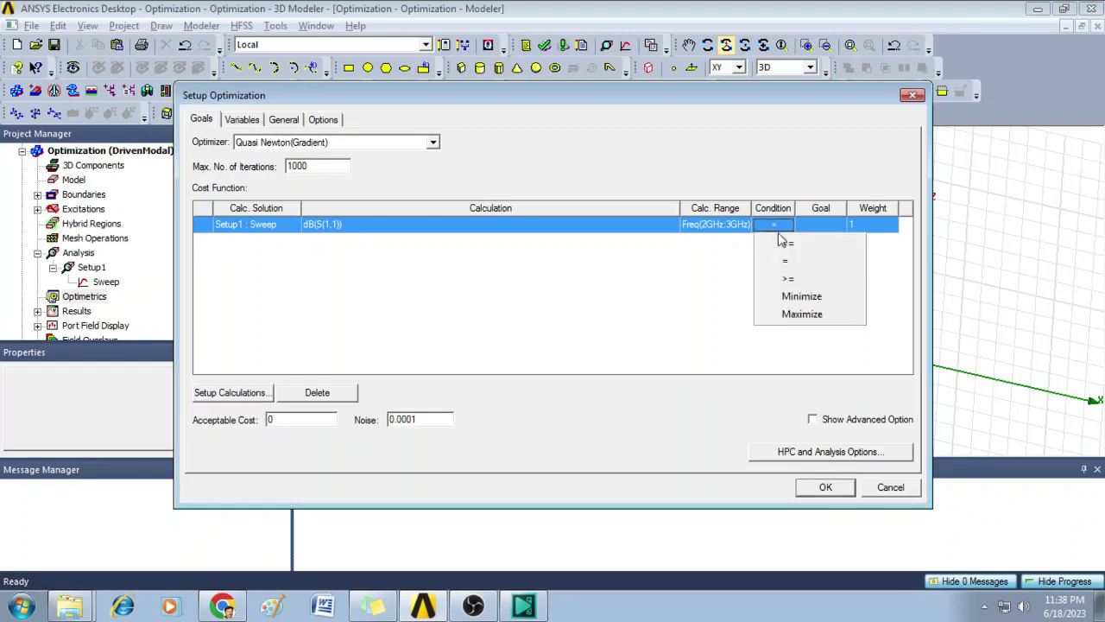
left_click(786, 245)
left_click(813, 226)
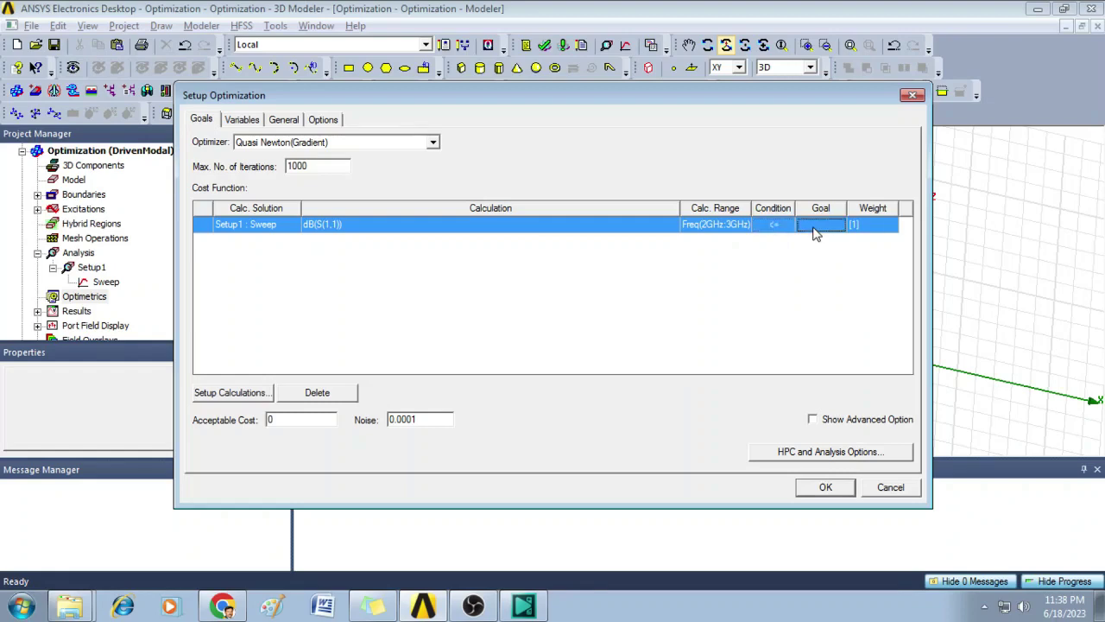
type("-")
type("20")
left_click(794, 280)
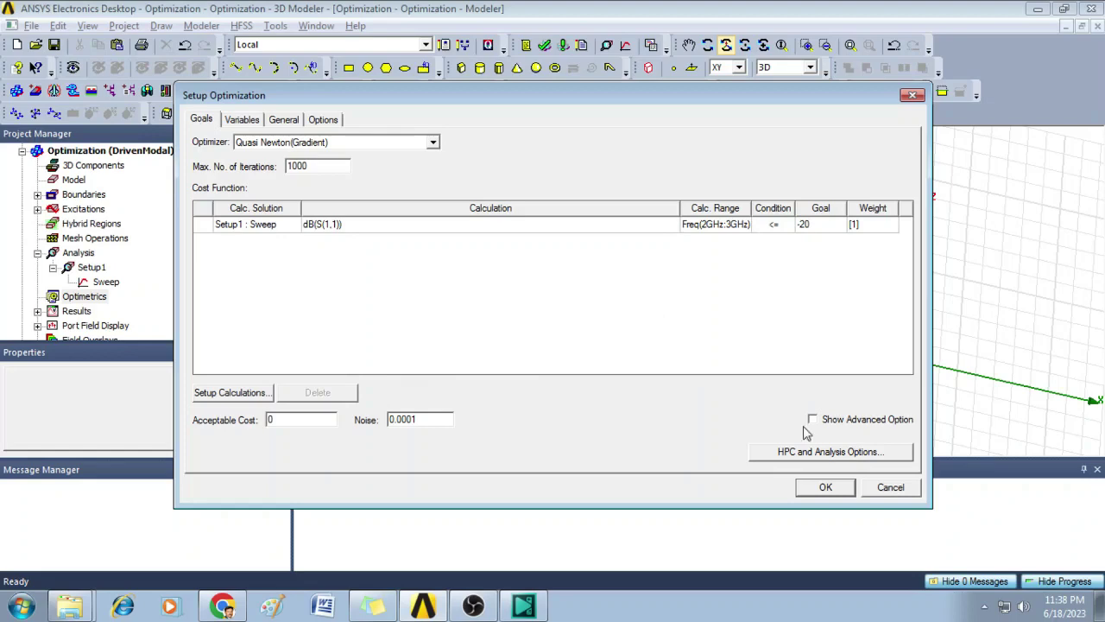
- Save OptimizationSetup1 and review its $Lp (14.41–43.23 mm) and $Wp (21.08–63.24 mm) ranges
left_click(825, 489)
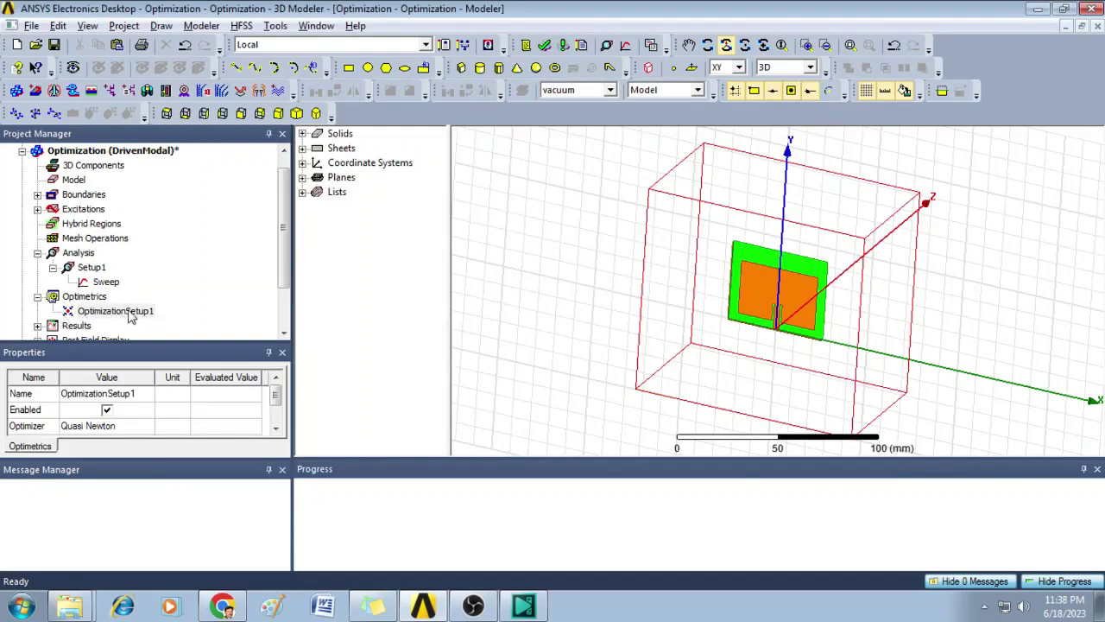
double_click(131, 316)
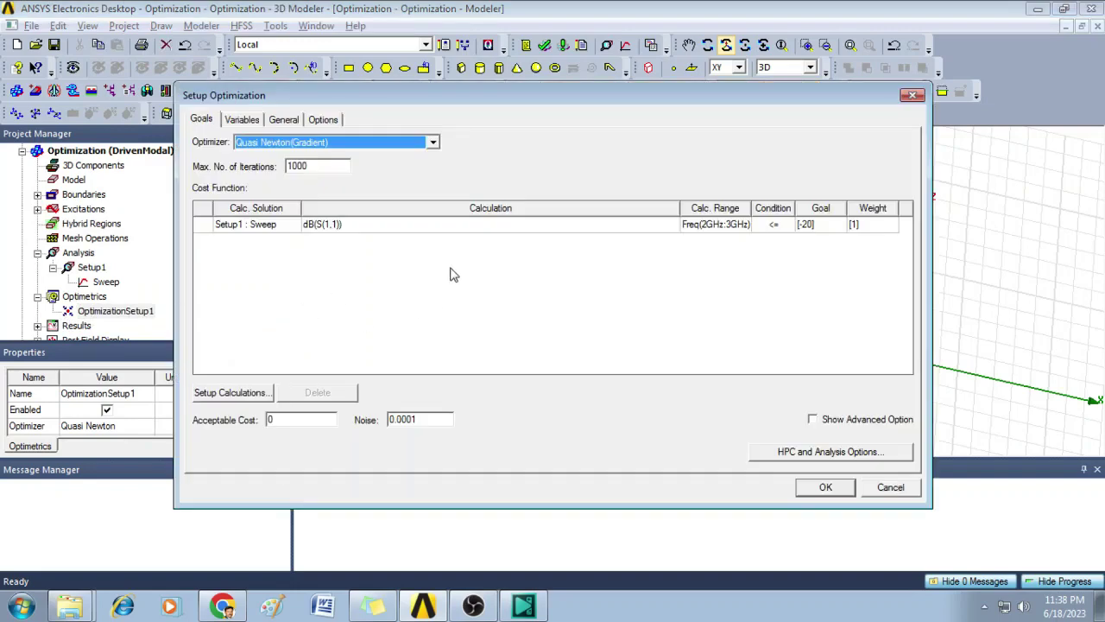
left_click(250, 120)
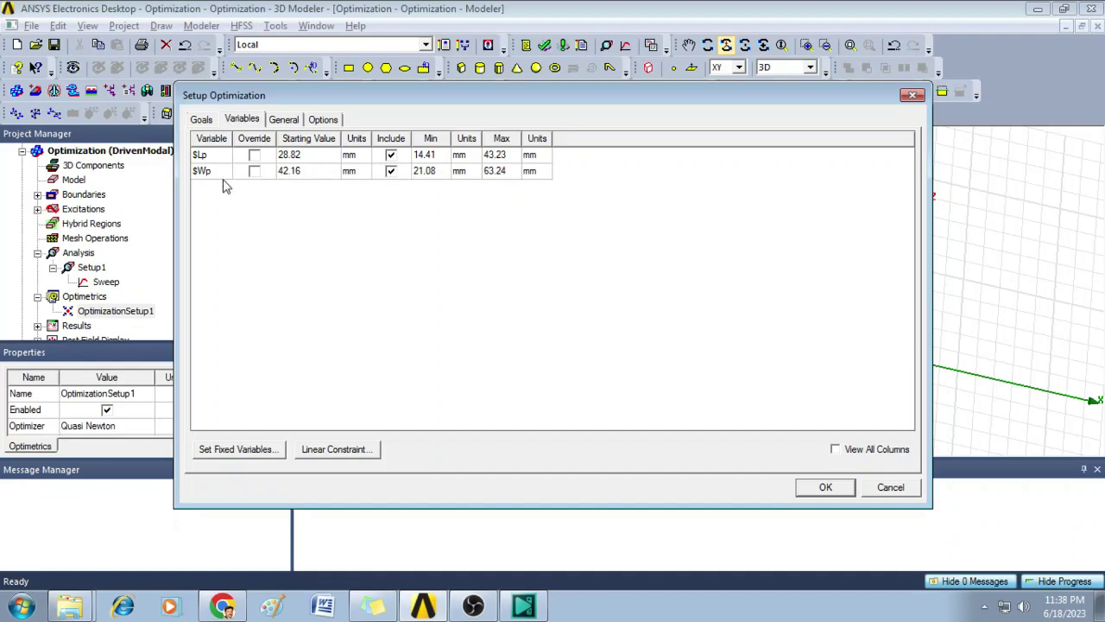
- Add solution setup Setup1 with a 2 GHz solution frequency and 1 maximum adaptive pass
left_click(825, 487)
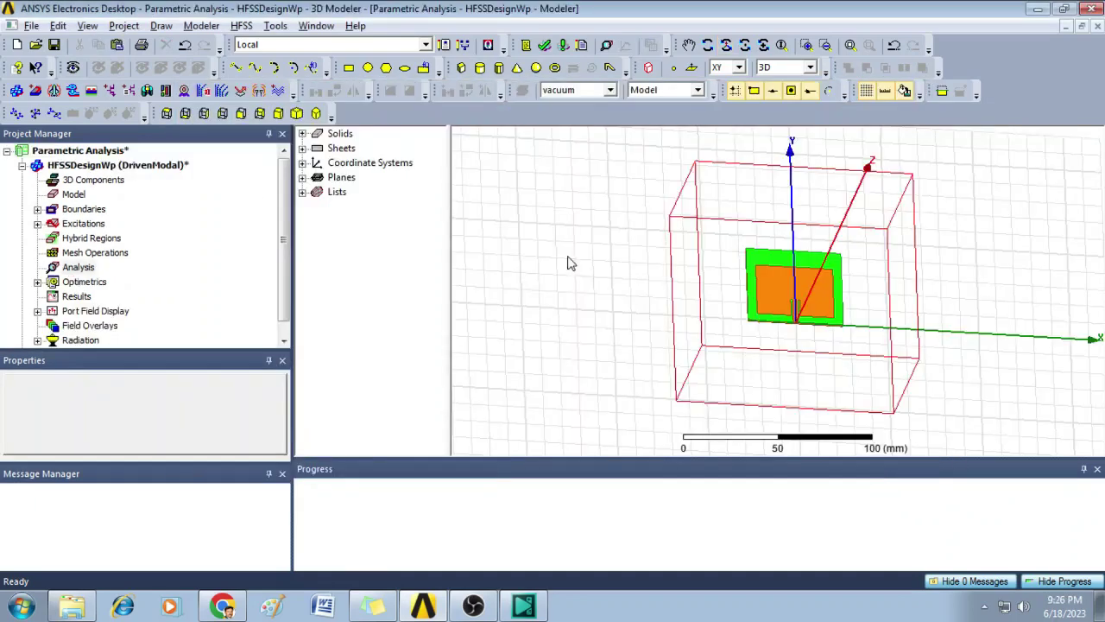
right_click(79, 267)
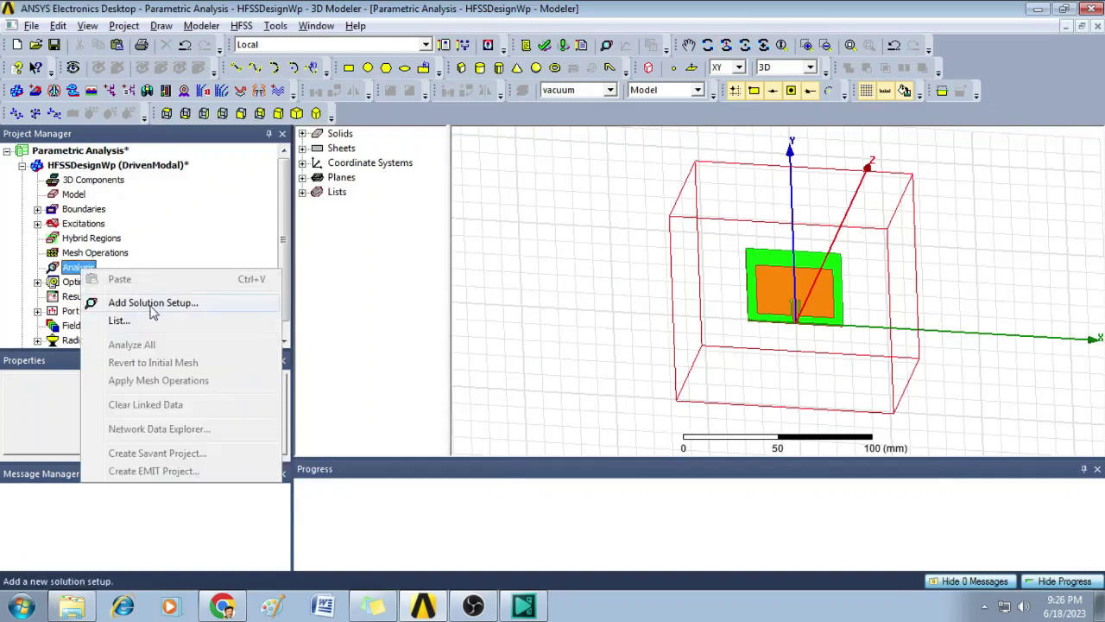
left_click(153, 306)
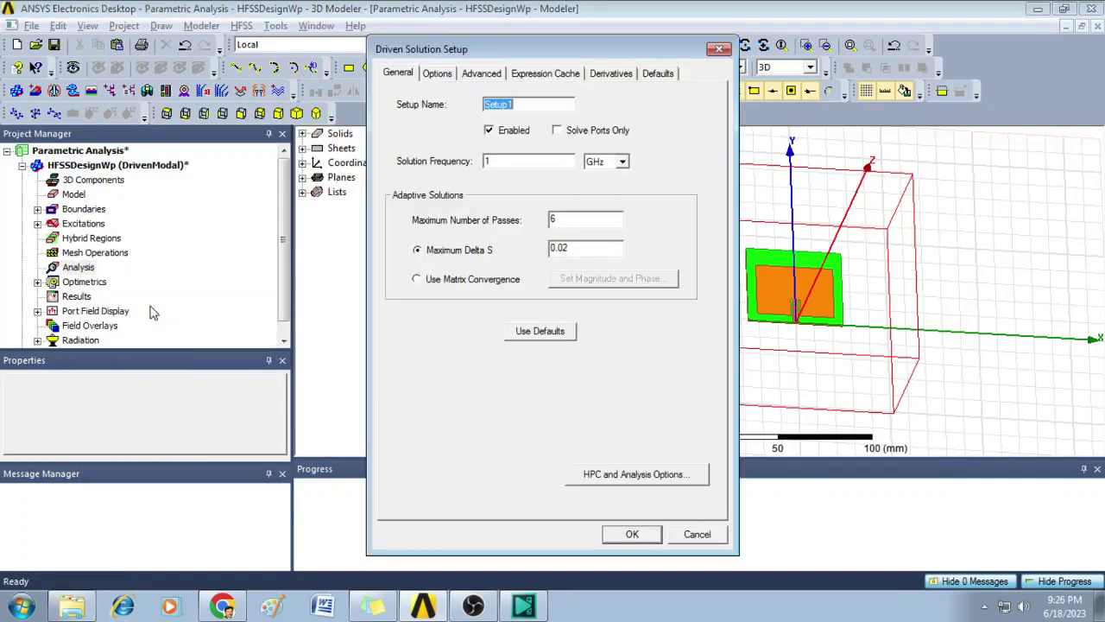
left_click(500, 161)
type("2.4")
left_click_drag(581, 220, 532, 223)
type("18")
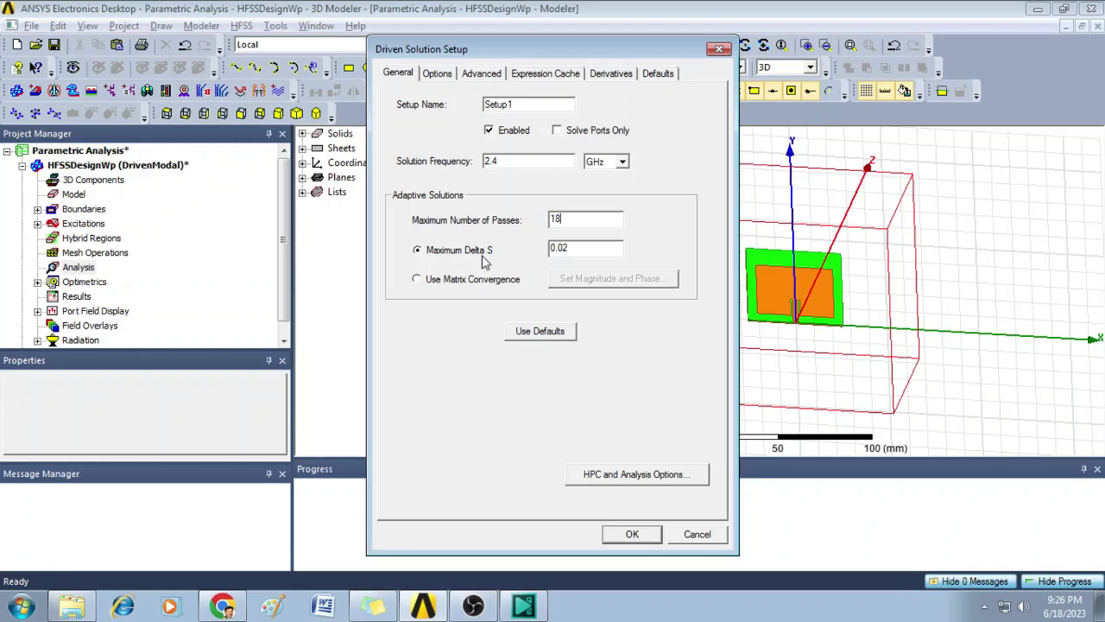
left_click(632, 534)
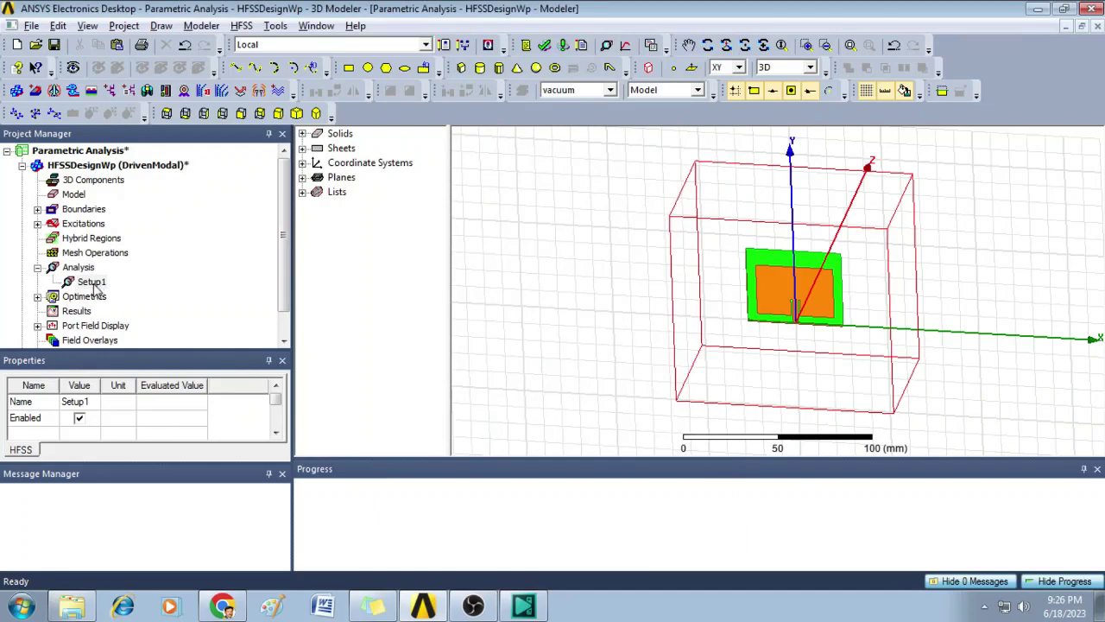
- Add a Linear Count frequency sweep to Setup1 from 2 GHz to 3 GHz with 201 points
right_click(95, 285)
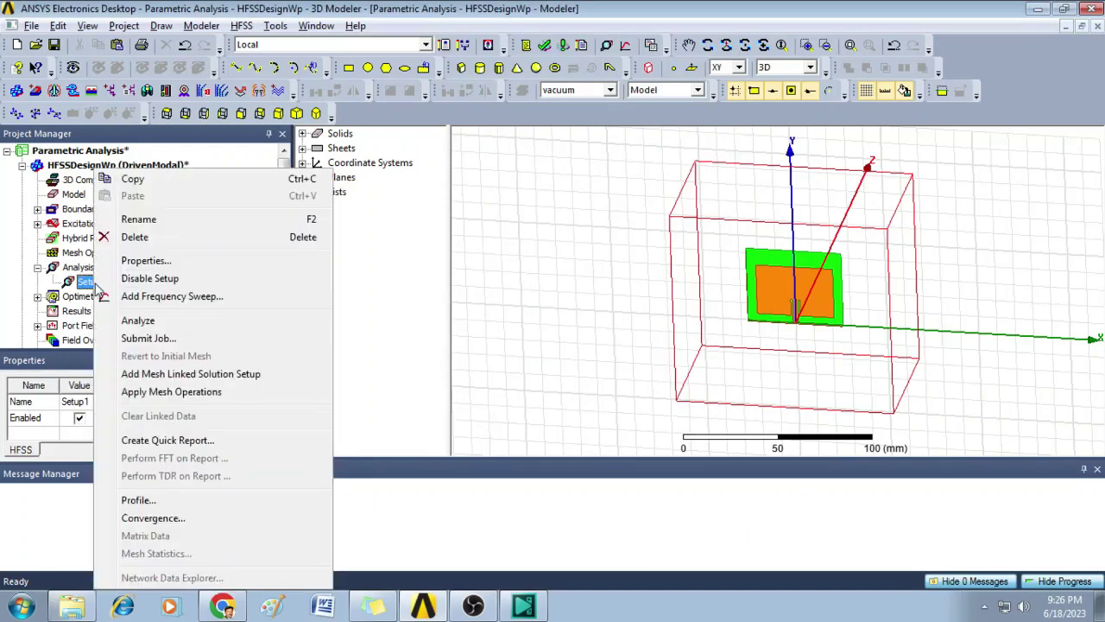
left_click(149, 298)
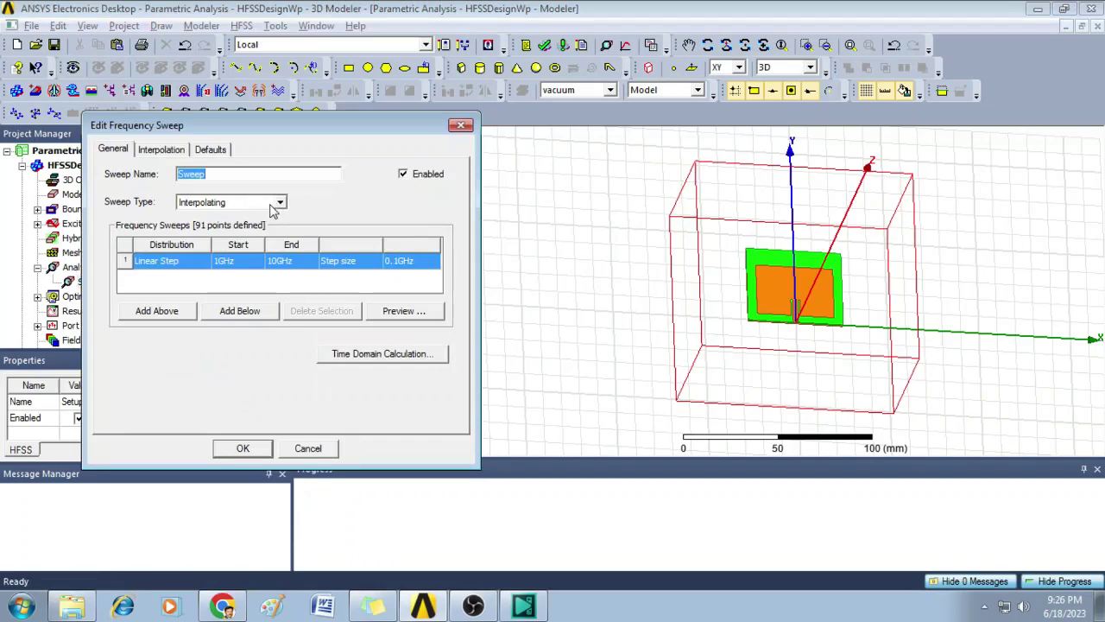
left_click(179, 268)
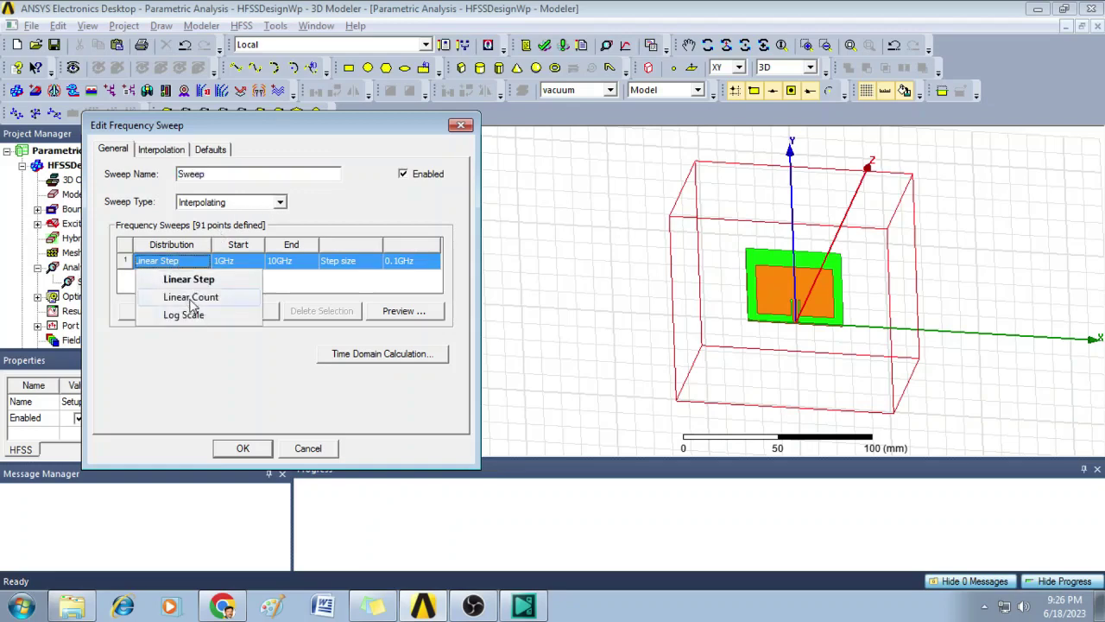
left_click(191, 301)
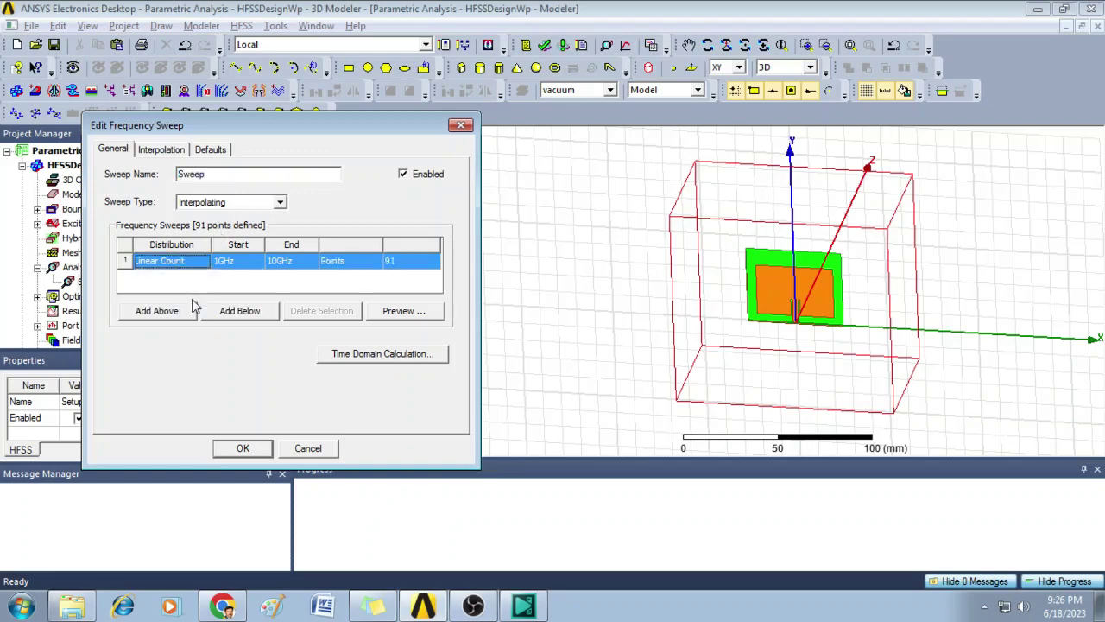
left_click(245, 268)
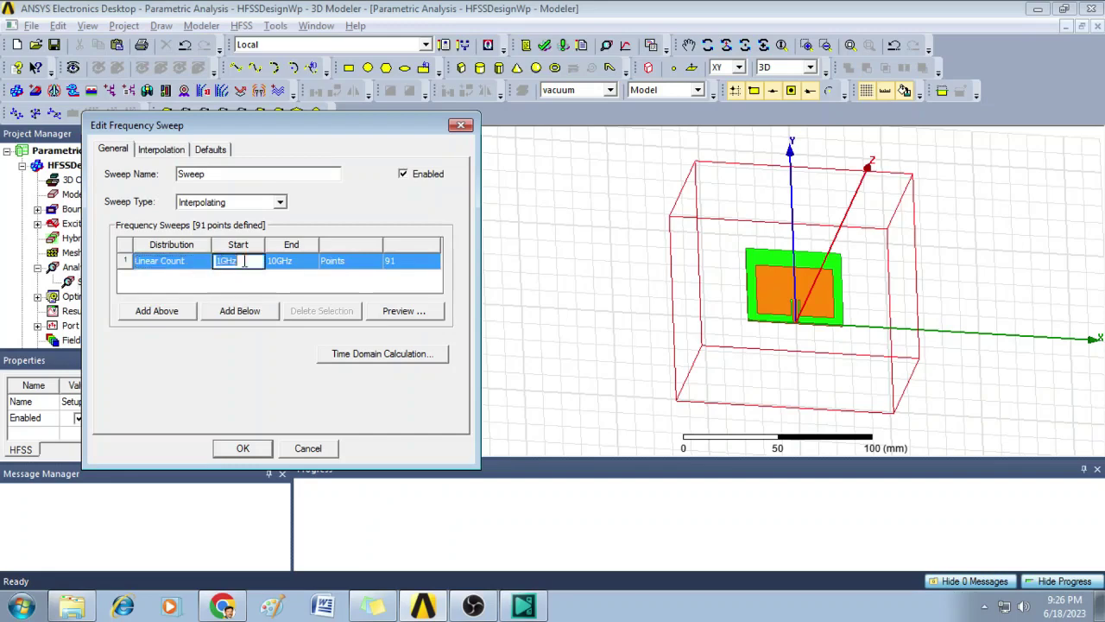
type("2")
left_click(290, 263)
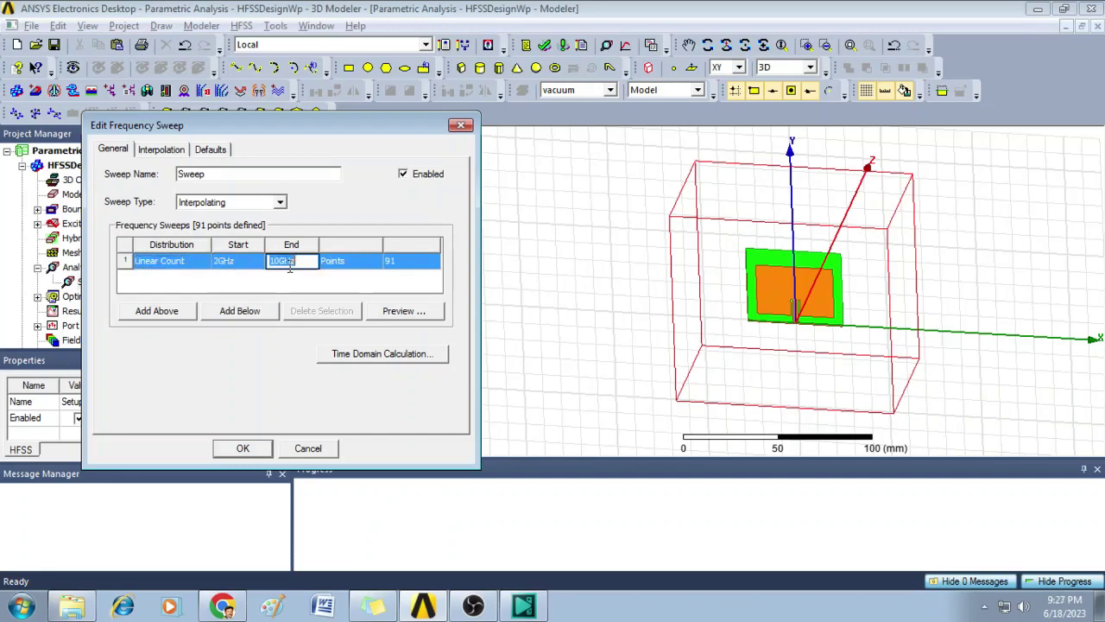
type("3")
left_click(398, 261)
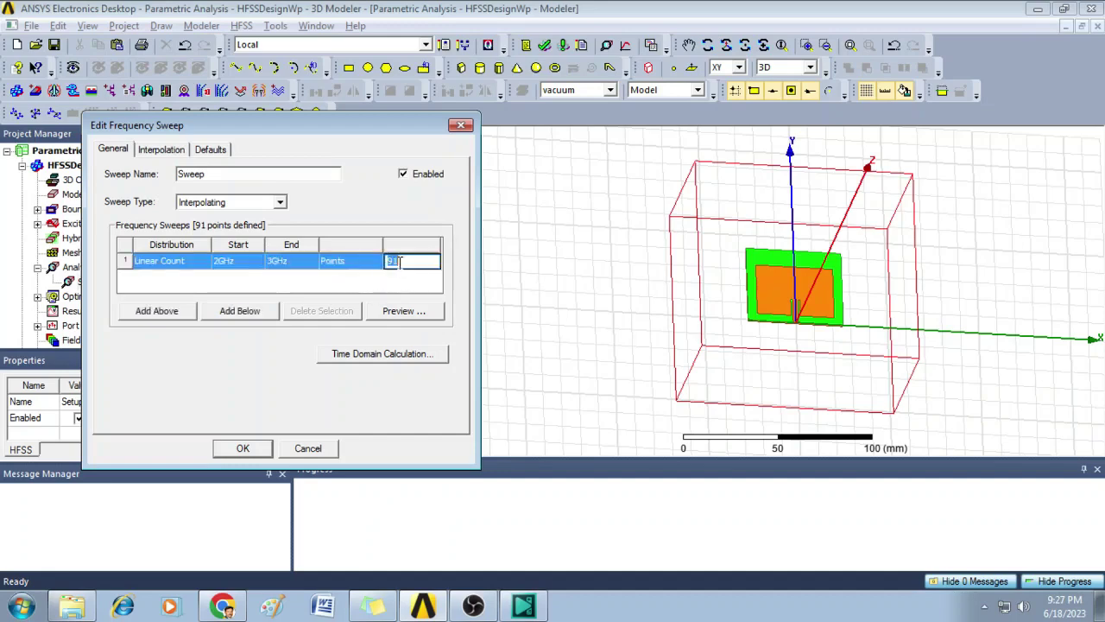
type("20")
left_click(260, 448)
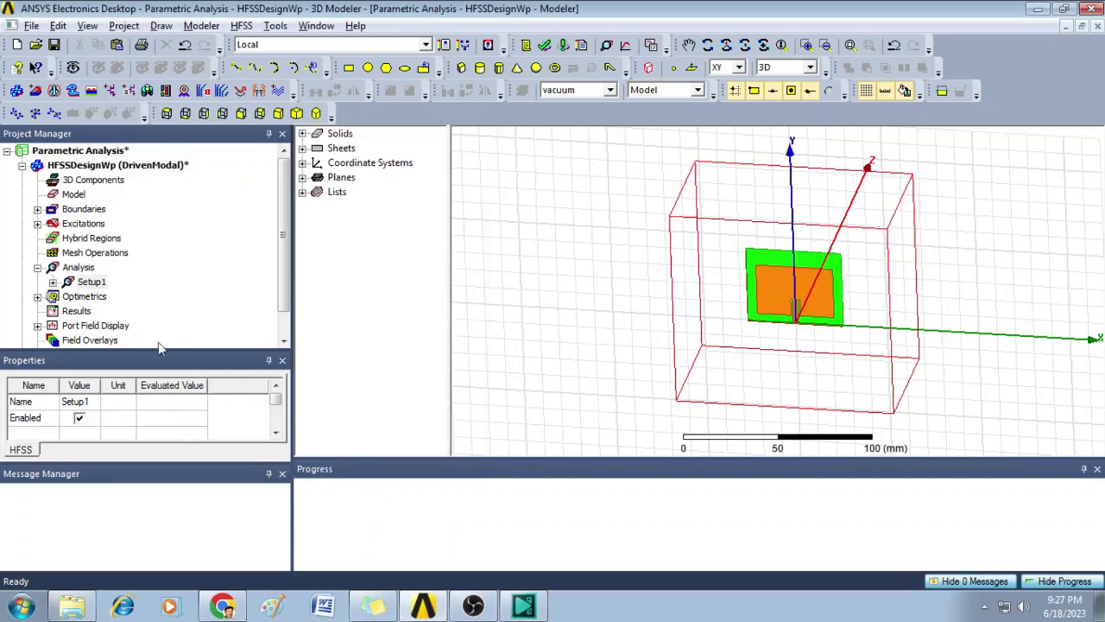
- Expand Setup1 and reopen Sweep to verify its settings
left_click(53, 282)
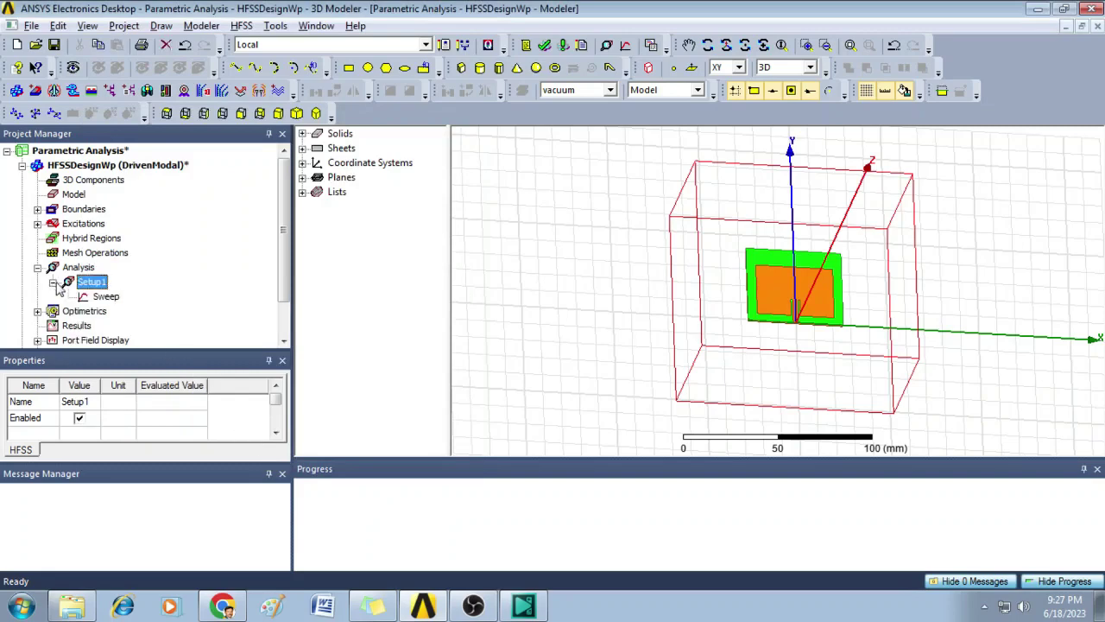
double_click(110, 297)
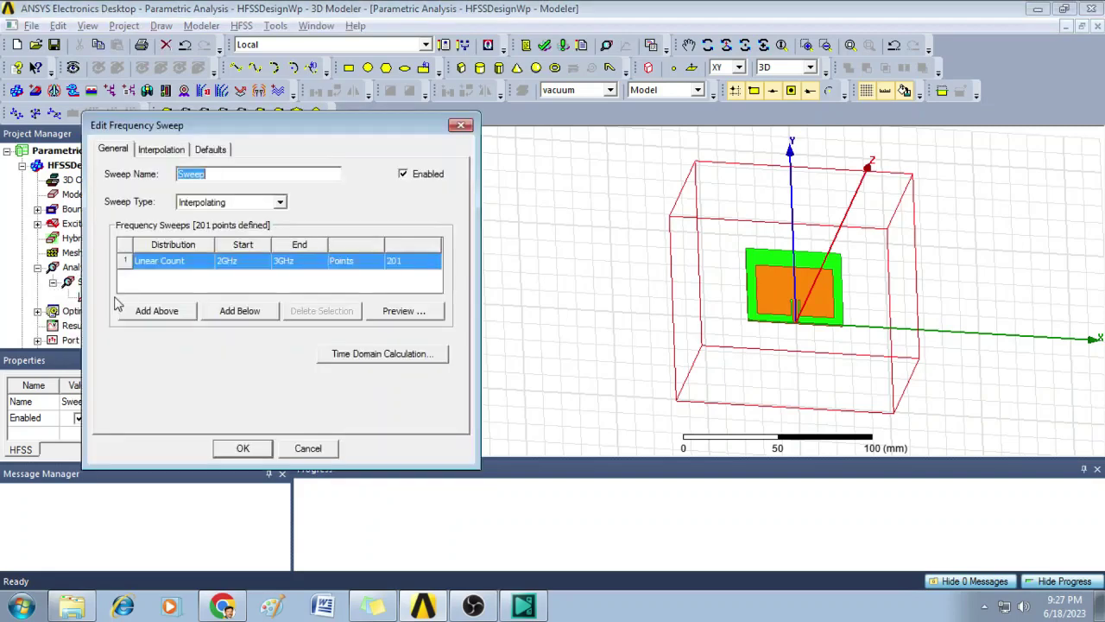
left_click(255, 452)
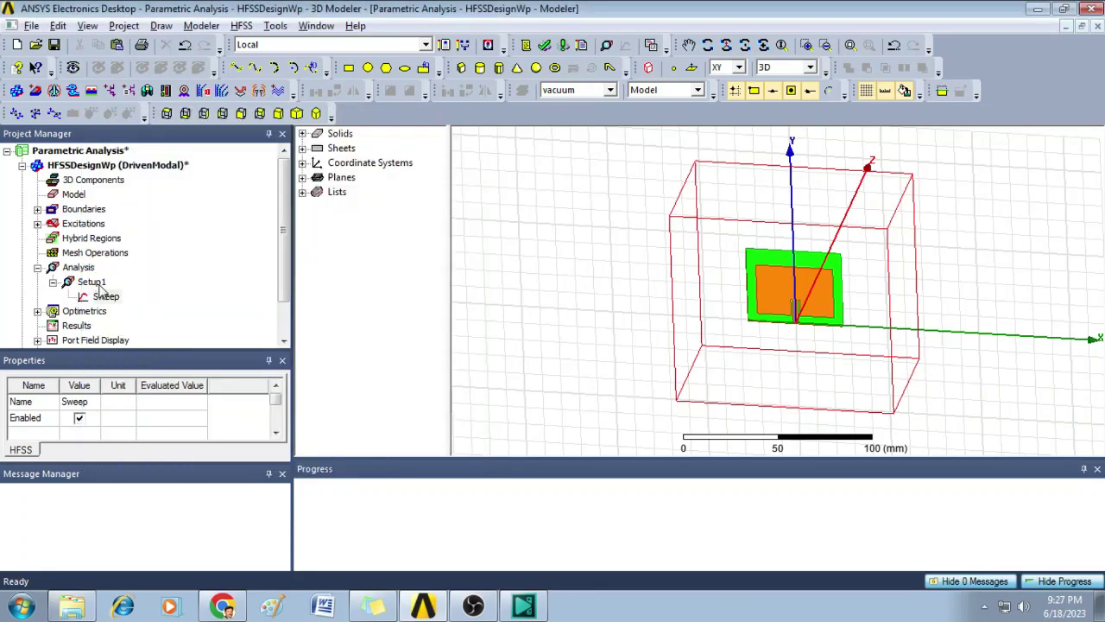
- Validate the design, dismiss the validation results, and run Analyze All
left_click(548, 47)
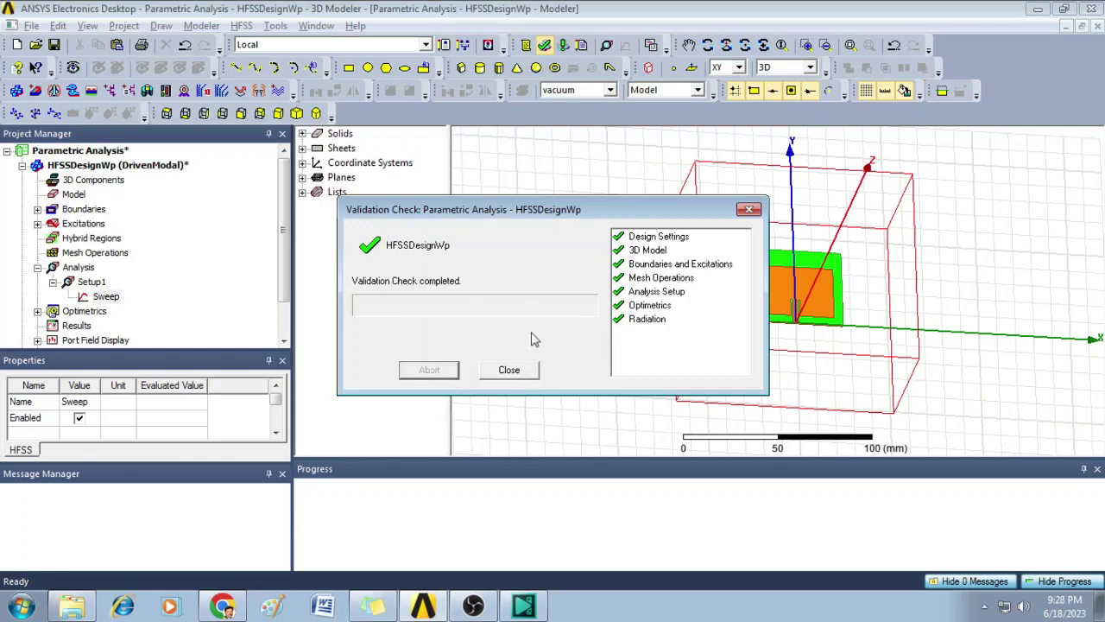
left_click(513, 369)
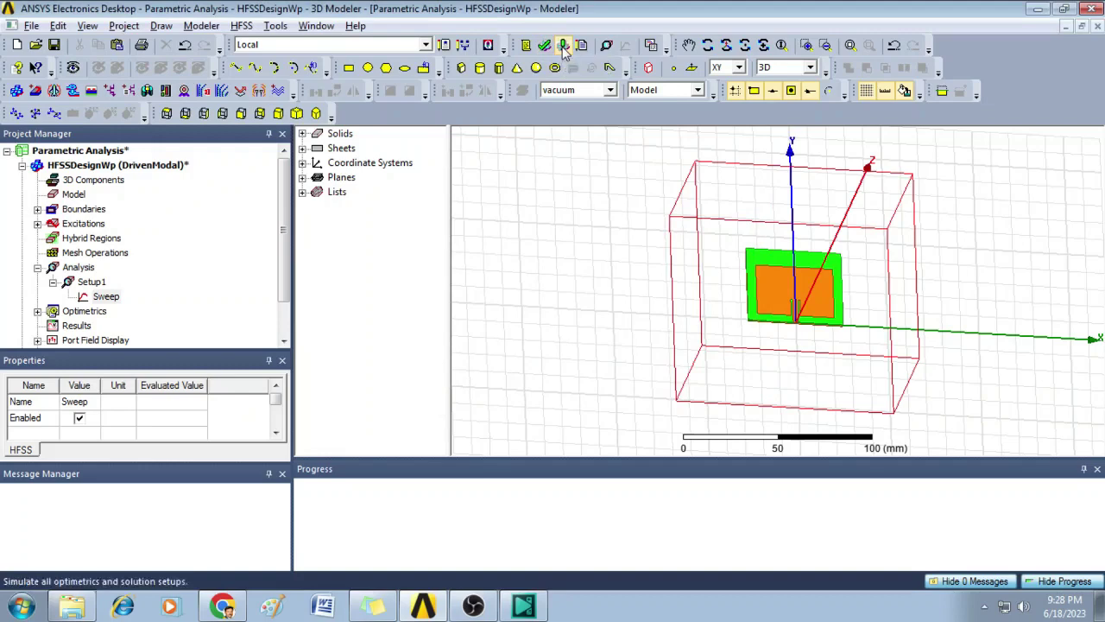
left_click(563, 46)
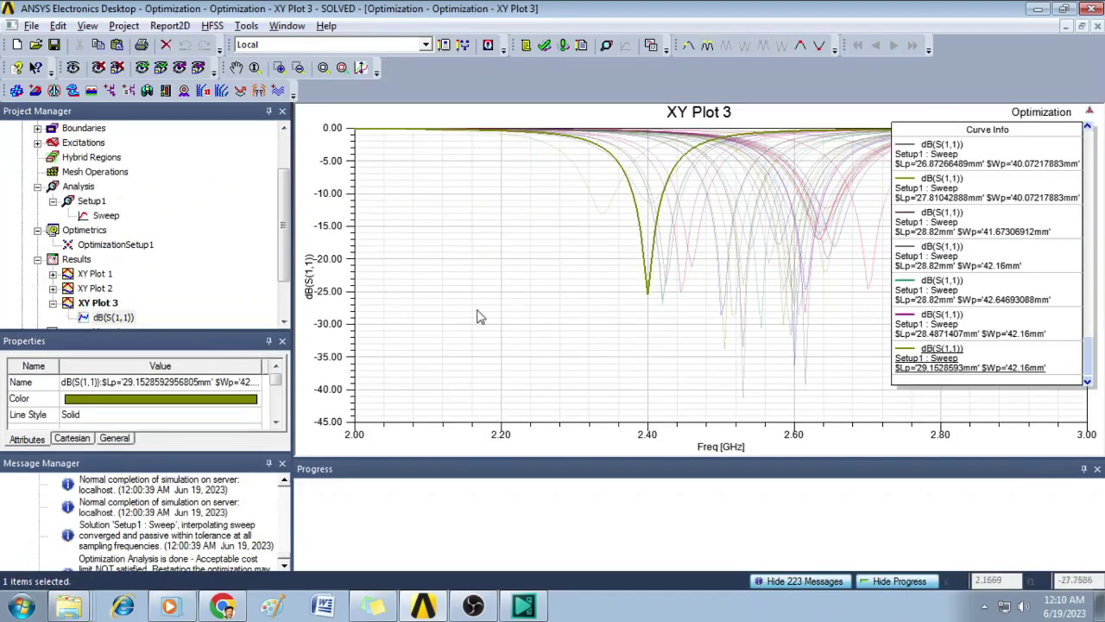
- In XY Plot 3, select the olive curve for Lp 29.15 mm, Wp 42.16 mm
left_click(689, 342)
left_click(648, 291)
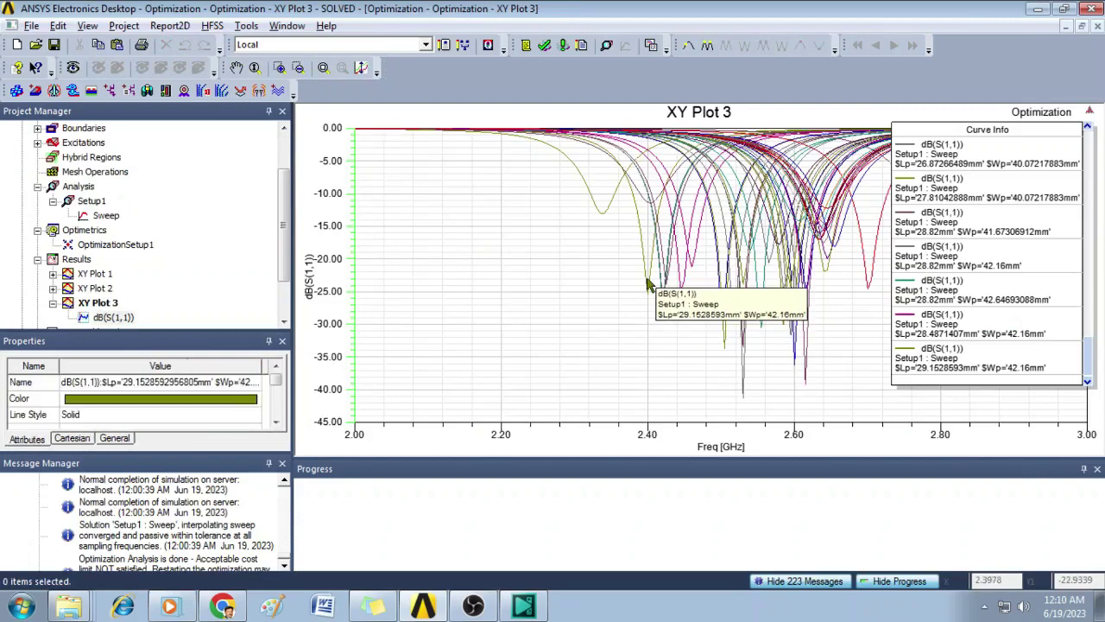